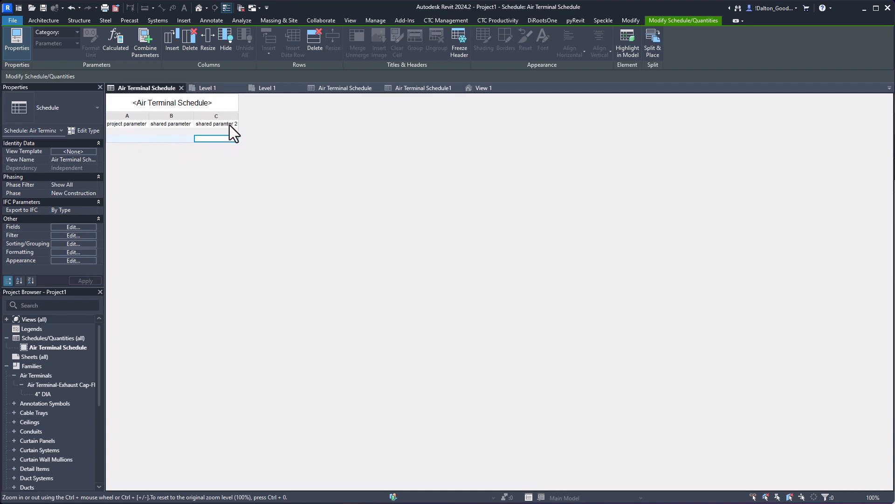
Step: Examine the project parameters list and the settings of project parameter 1 against the columns of the Air Terminal Schedule
{"action": "left_click", "coordinate": [376, 21]}
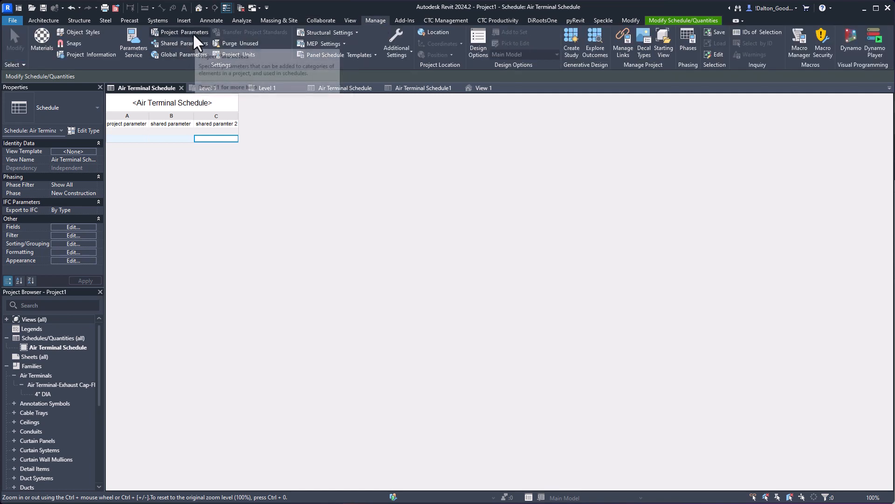
{"action": "left_click", "coordinate": [184, 32]}
{"action": "left_click_drag", "start_coordinate": [425, 163], "coordinate": [368, 147]}
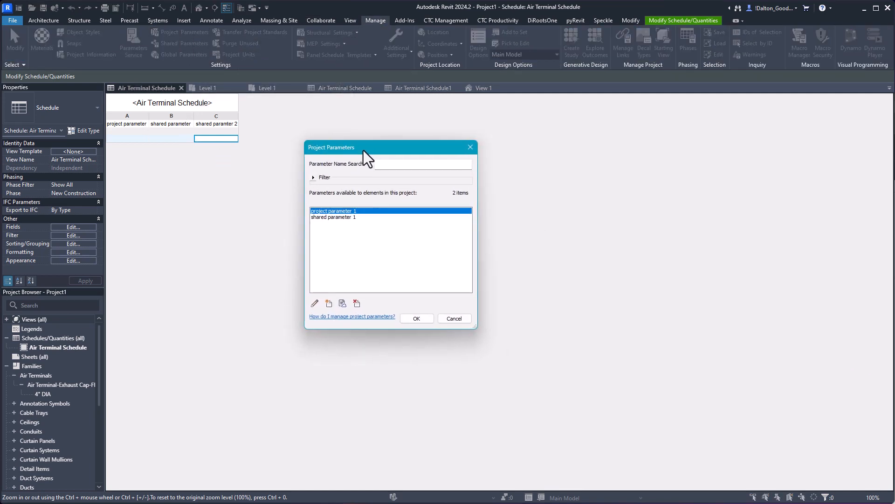
{"action": "double_click", "coordinate": [344, 216]}
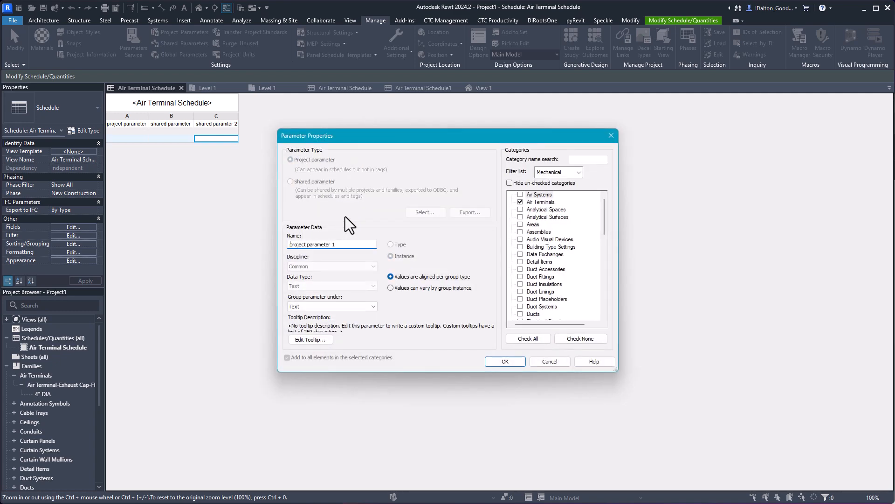
{"action": "left_click", "coordinate": [600, 125]}
{"action": "left_click", "coordinate": [340, 217]}
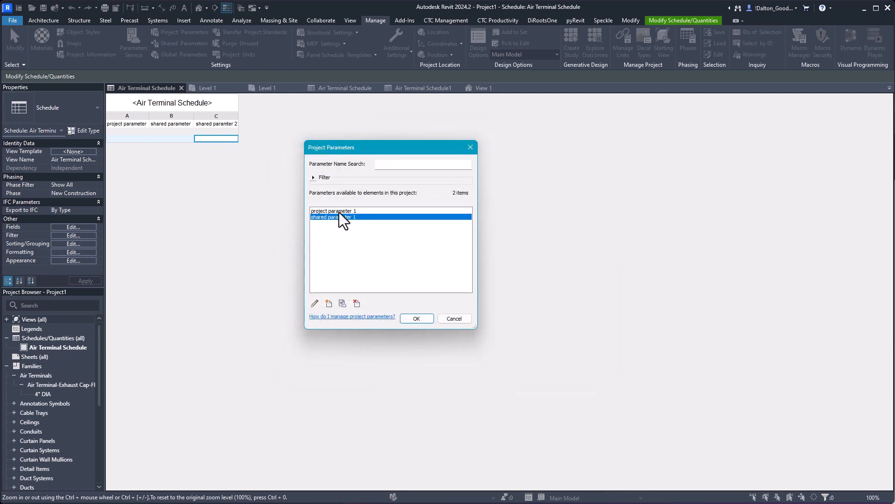
{"action": "left_click", "coordinate": [343, 212]}
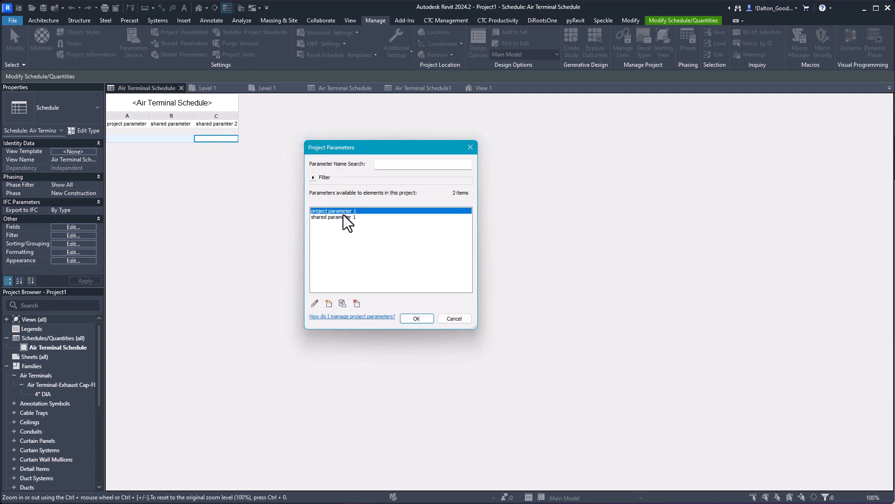
{"action": "left_click", "coordinate": [341, 217]}
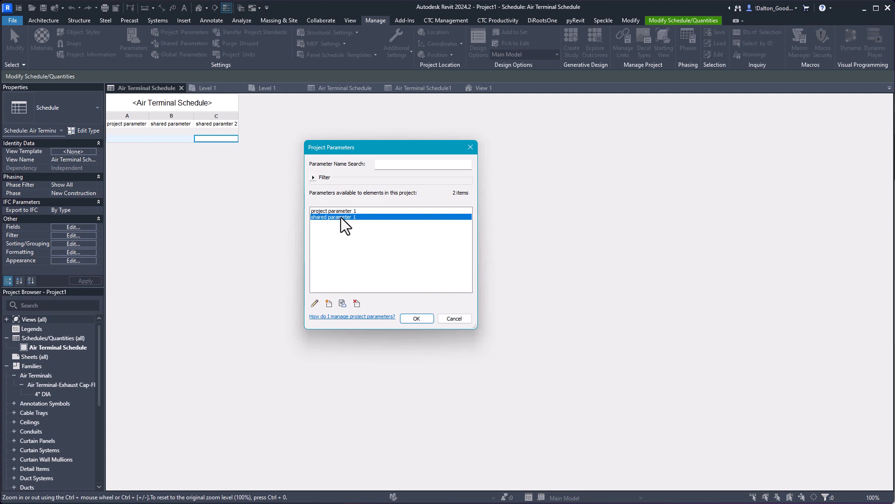
{"action": "left_click", "coordinate": [456, 319]}
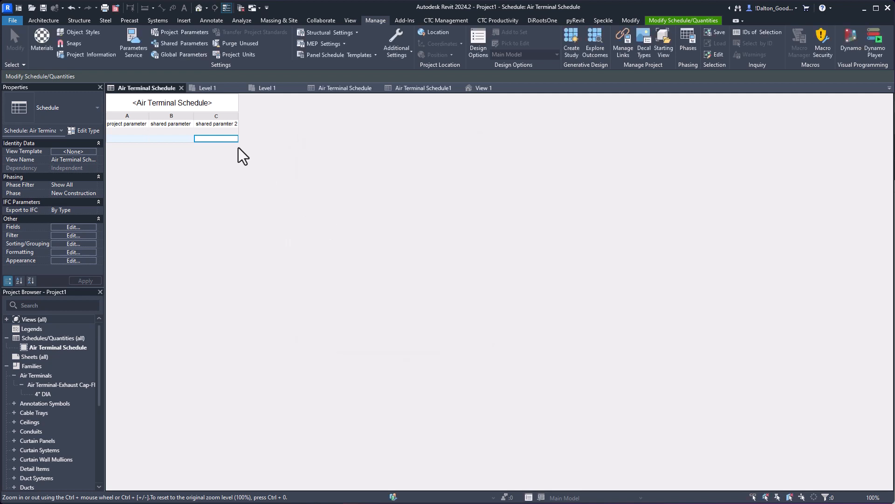
{"action": "left_click", "coordinate": [227, 124]}
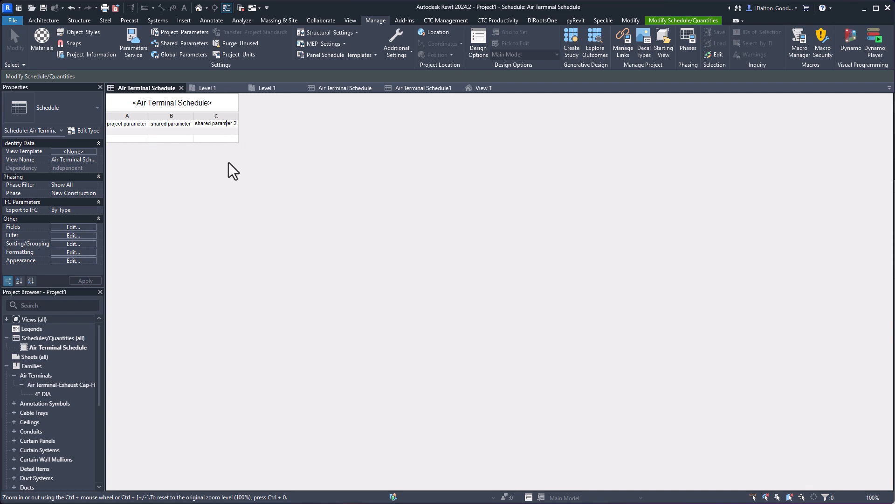
Step: Add a new Text project parameter named "schedule project param" to the Air Terminal Schedule's fields
{"action": "left_click", "coordinate": [71, 227]}
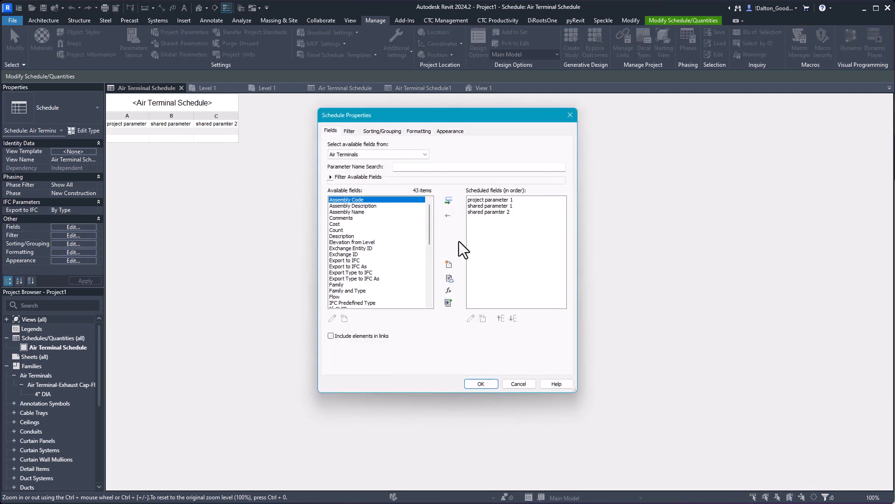
{"action": "left_click_drag", "start_coordinate": [402, 117], "coordinate": [395, 125]}
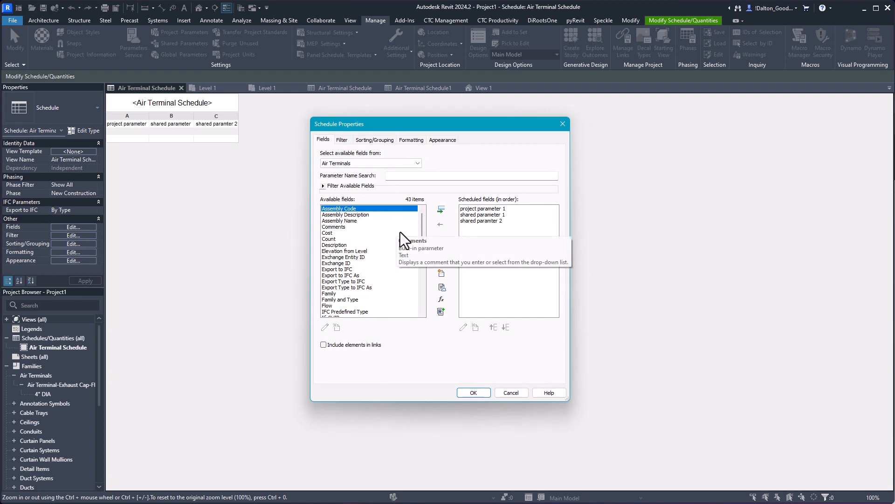
{"action": "left_click", "coordinate": [442, 274]}
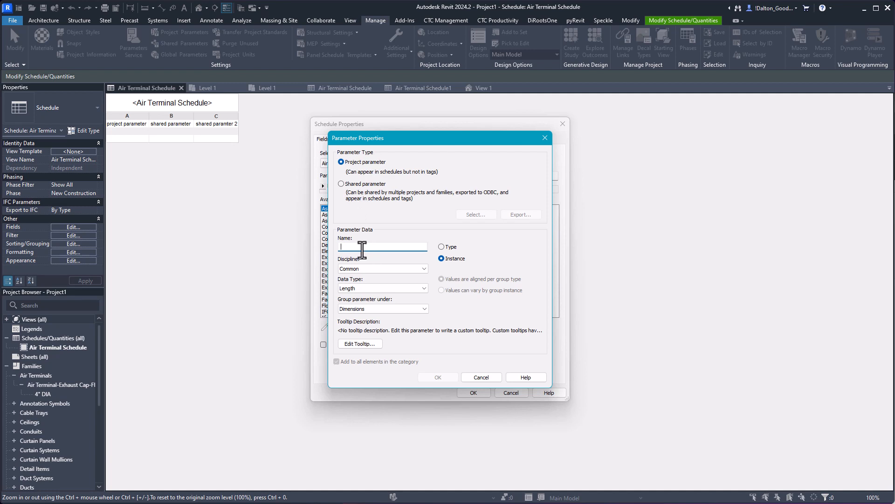
{"action": "type", "text": "schedule project param"}
{"action": "left_click", "coordinate": [357, 288]}
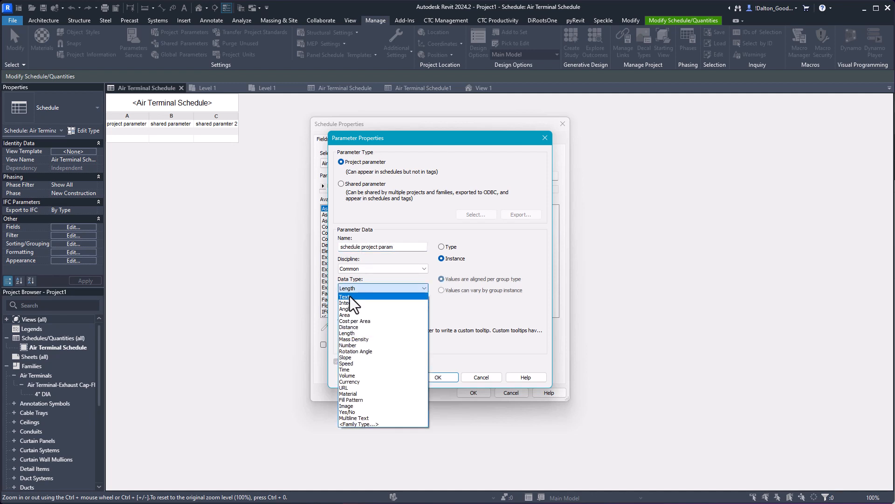
{"action": "left_click", "coordinate": [351, 297]}
{"action": "left_click", "coordinate": [448, 377]}
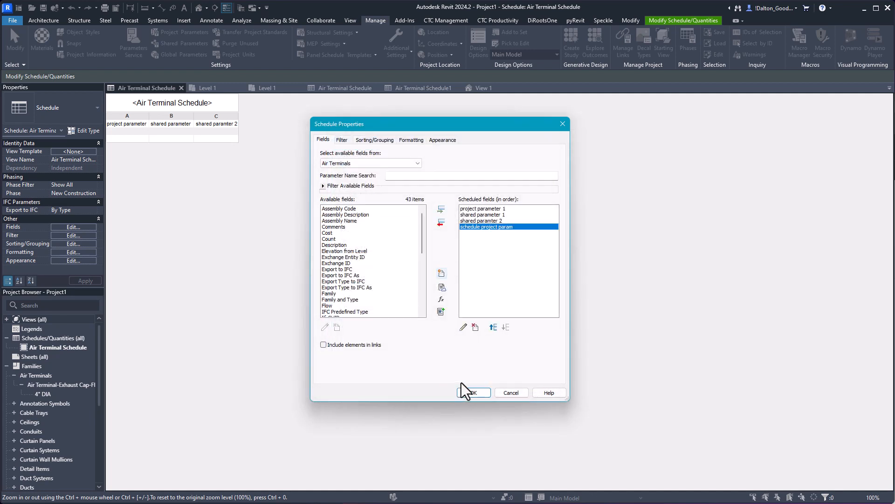
{"action": "left_click", "coordinate": [472, 394]}
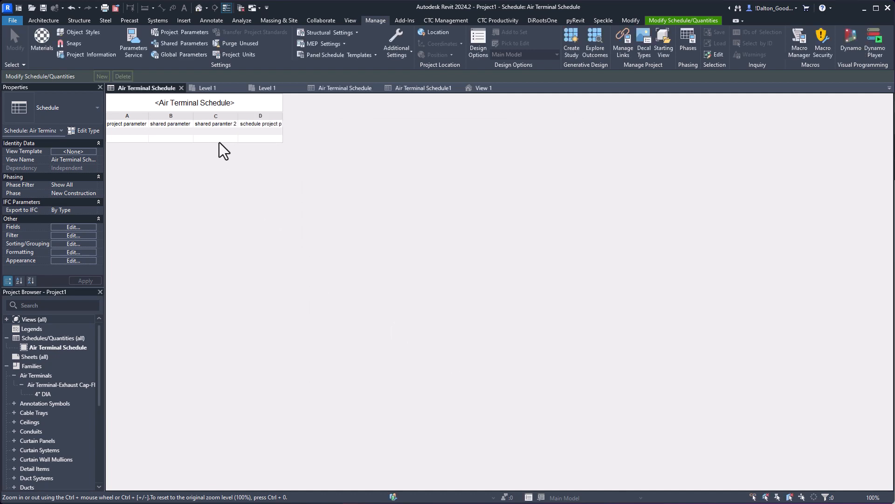
Step: Check the project parameters list for the parameter added through the schedule
{"action": "left_click", "coordinate": [187, 37]}
{"action": "left_click", "coordinate": [345, 217]}
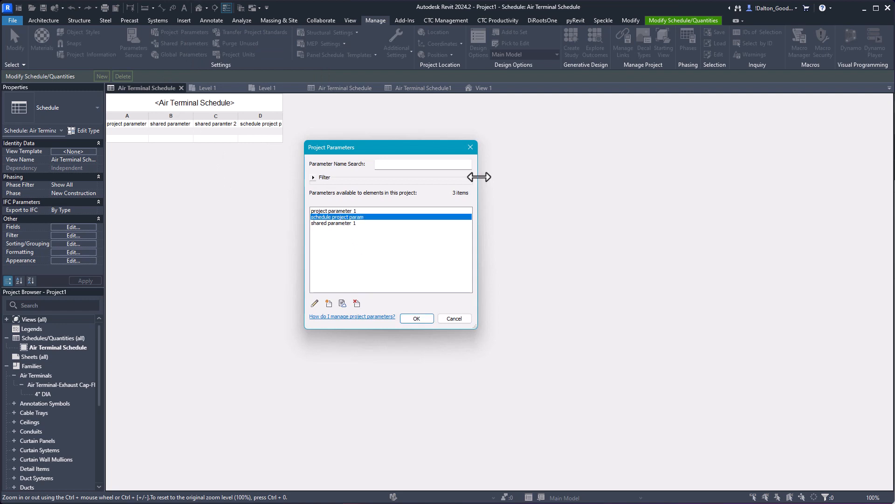
{"action": "left_click", "coordinate": [469, 148]}
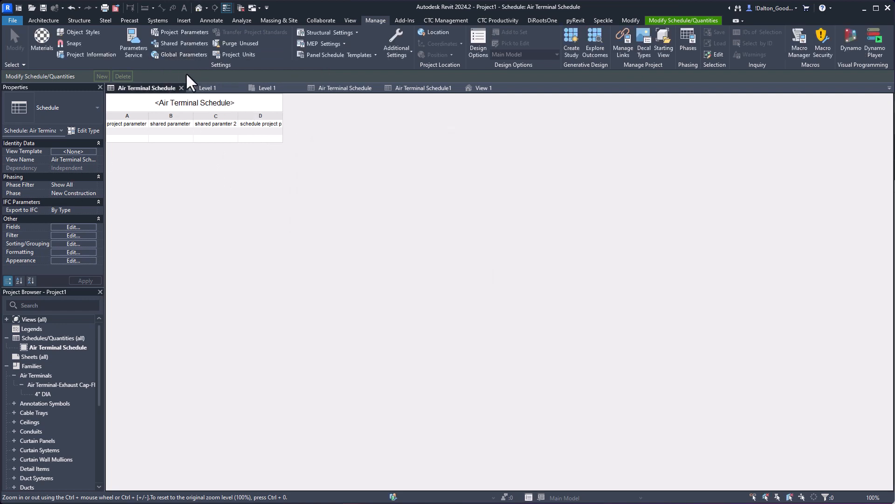
Step: Select the air terminal in the Level 1 floor plan and inspect its text instance parameters
{"action": "left_click", "coordinate": [207, 88]}
{"action": "left_click", "coordinate": [450, 294]}
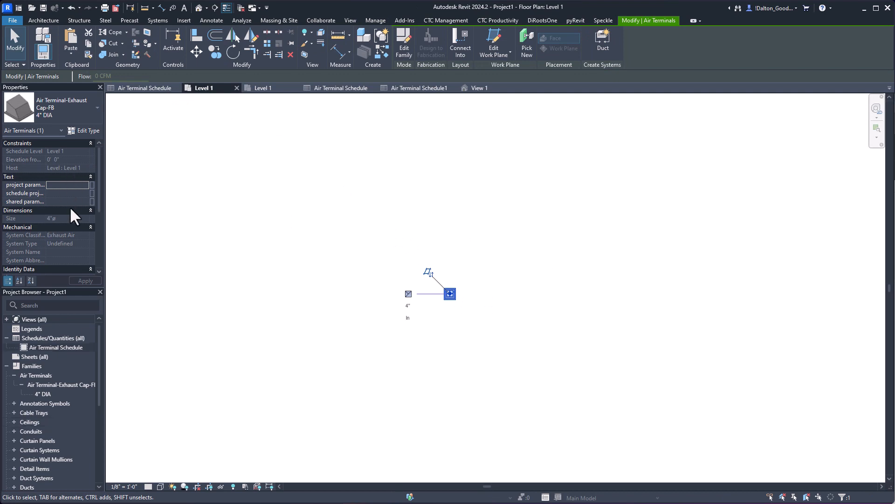
{"action": "left_click", "coordinate": [226, 136]}
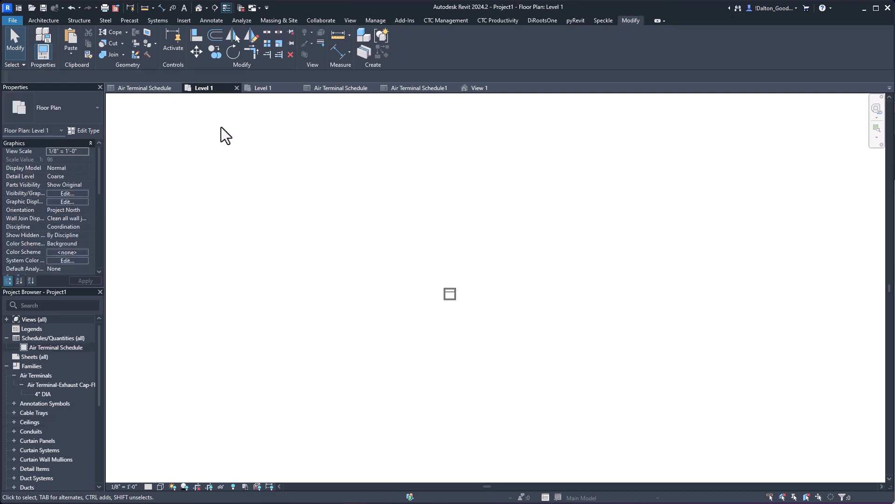
Step: Examine the shared parameter options for a new schedule field, including the my group parameters and adding to all elements in the category
{"action": "left_click", "coordinate": [146, 89]}
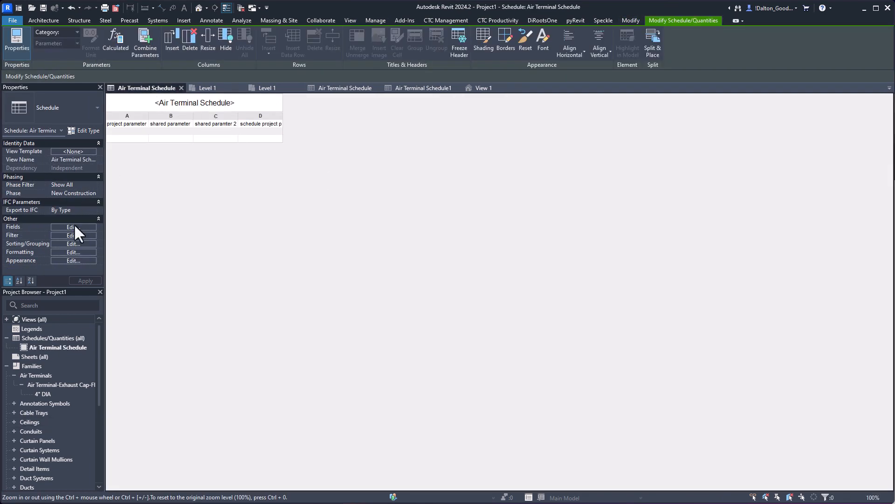
{"action": "left_click", "coordinate": [74, 226]}
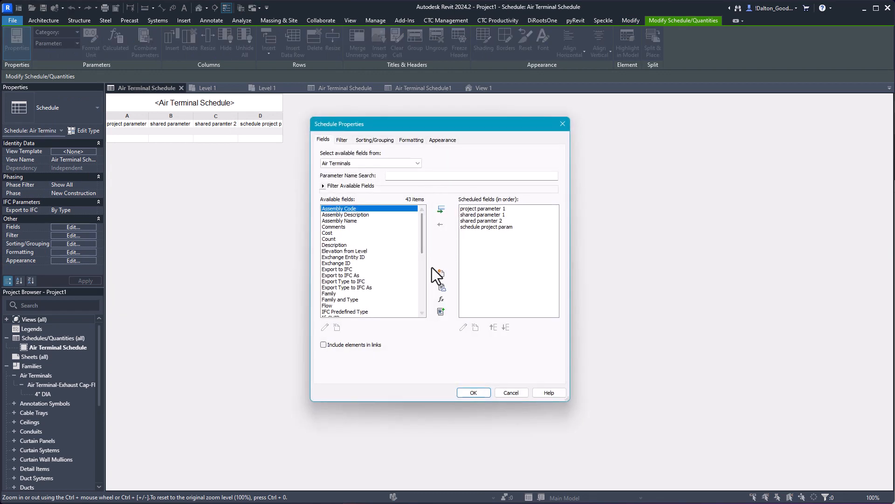
{"action": "left_click", "coordinate": [443, 276]}
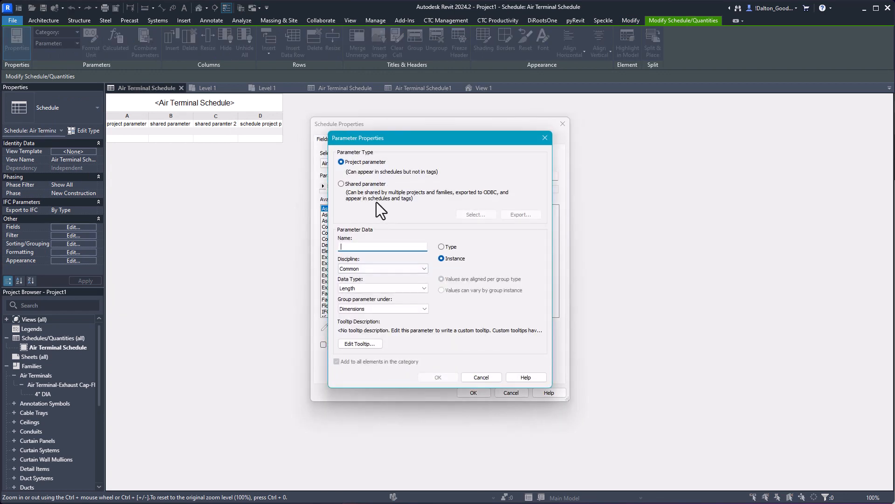
{"action": "left_click", "coordinate": [355, 183]}
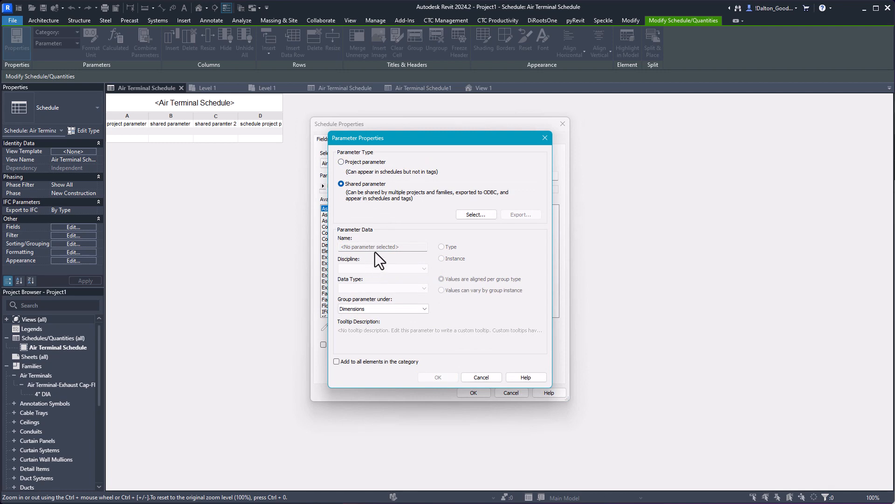
{"action": "left_click", "coordinate": [474, 214]}
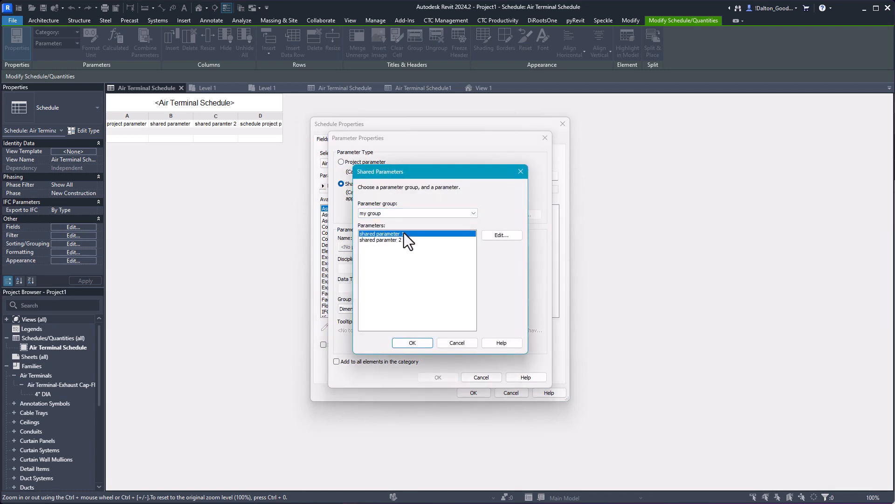
{"action": "left_click", "coordinate": [520, 172]}
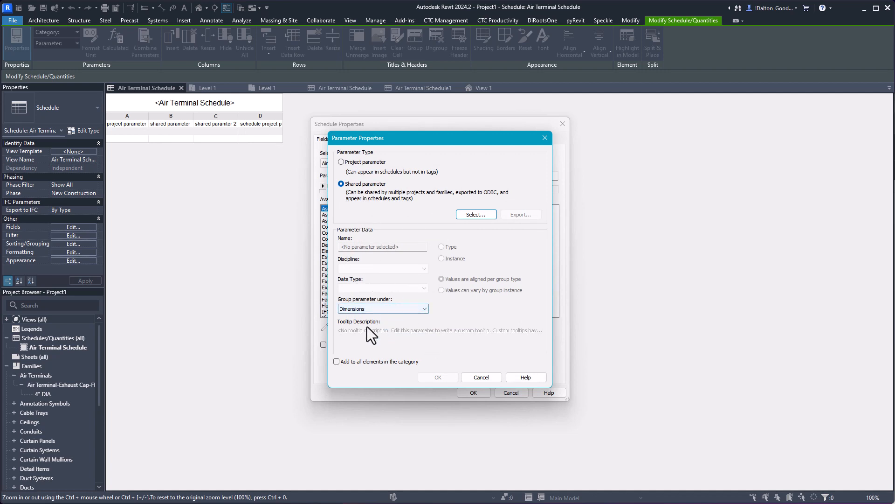
{"action": "left_click", "coordinate": [338, 361]}
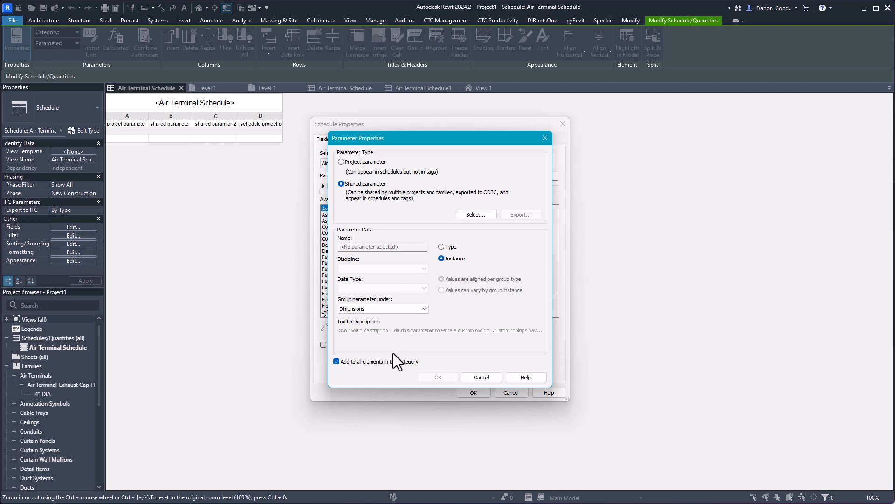
{"action": "left_click", "coordinate": [377, 362]}
{"action": "left_click", "coordinate": [474, 377]}
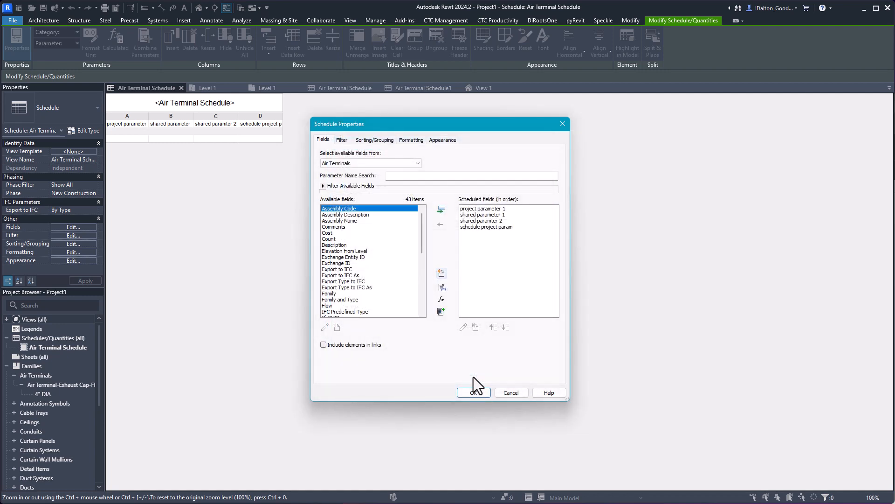
{"action": "left_click", "coordinate": [510, 392]}
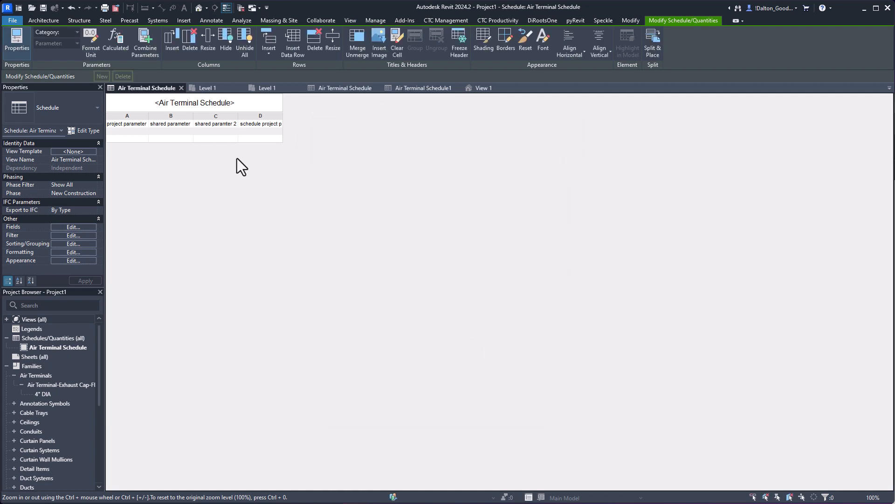
Step: Check the project parameters list for the shared paramter 2 column of the Air Terminal Schedule
{"action": "left_click", "coordinate": [234, 124]}
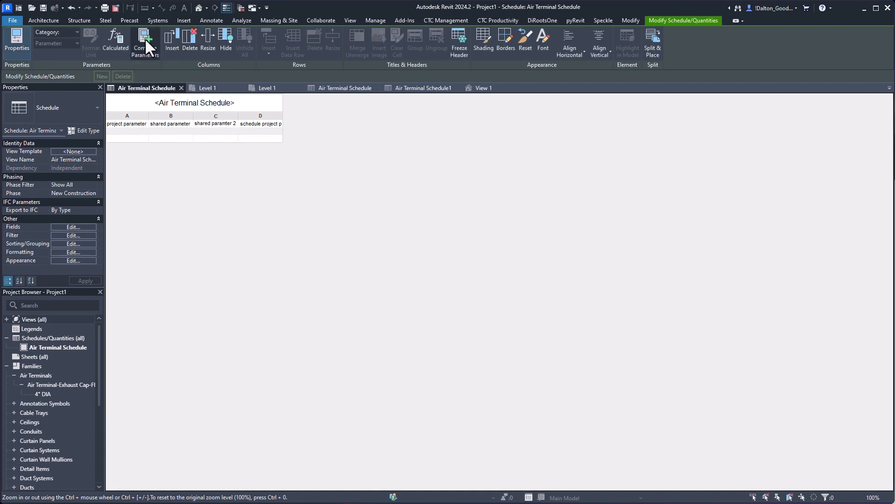
{"action": "left_click", "coordinate": [375, 21]}
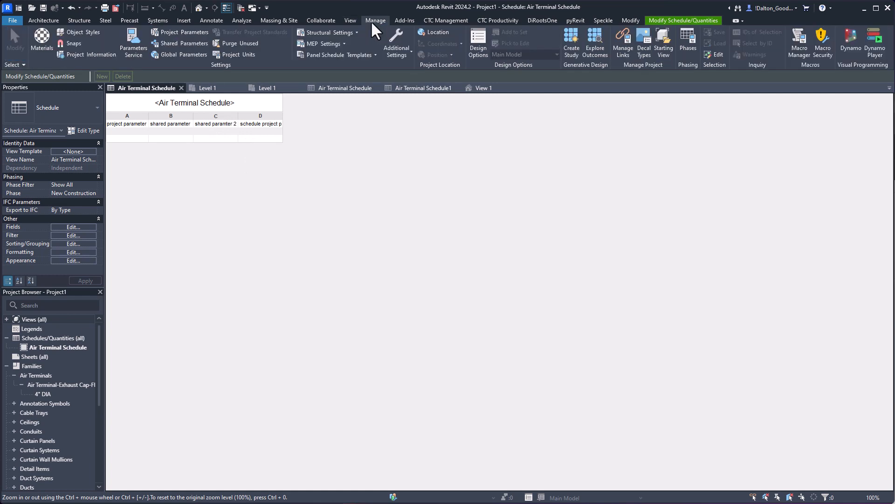
{"action": "left_click", "coordinate": [190, 32]}
{"action": "left_click", "coordinate": [336, 218]}
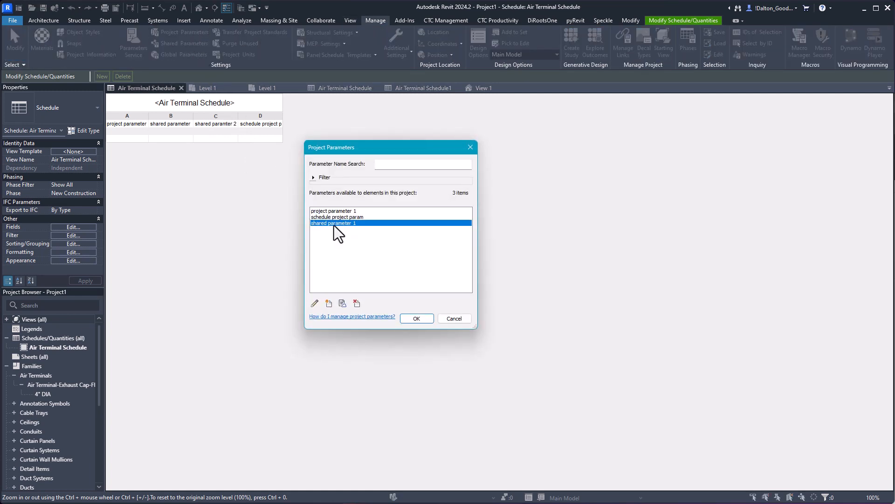
{"action": "left_click", "coordinate": [342, 212]}
{"action": "left_click", "coordinate": [470, 147]}
{"action": "left_click", "coordinate": [219, 139]}
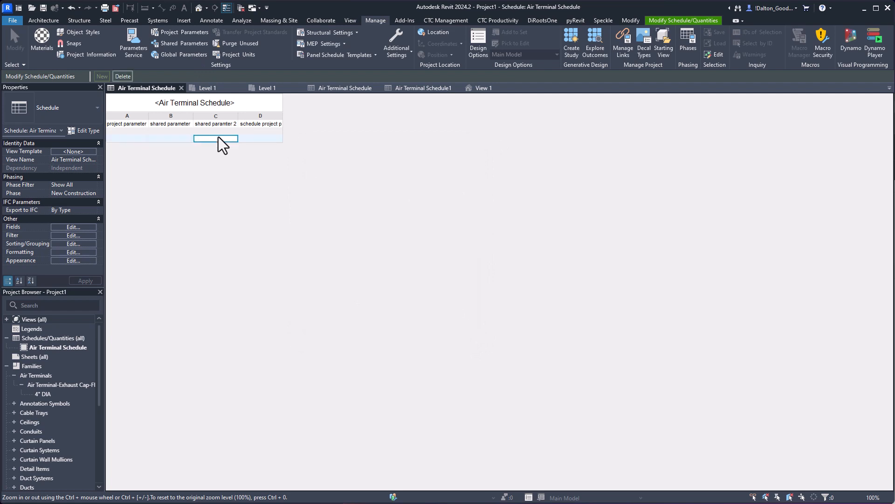
Step: Examine the instance and type properties of the air terminal in the Level 1 floor plan for shared paramter 2
{"action": "left_click", "coordinate": [211, 89]}
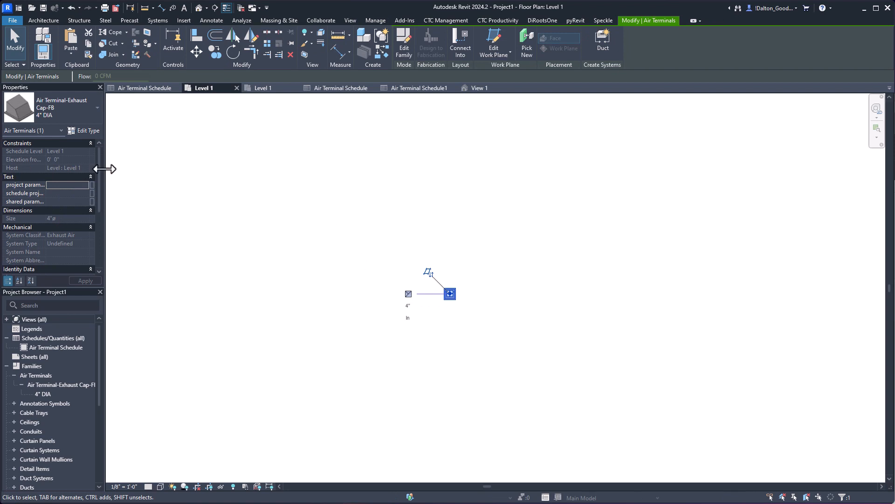
{"action": "left_click_drag", "start_coordinate": [105, 170], "coordinate": [198, 173]}
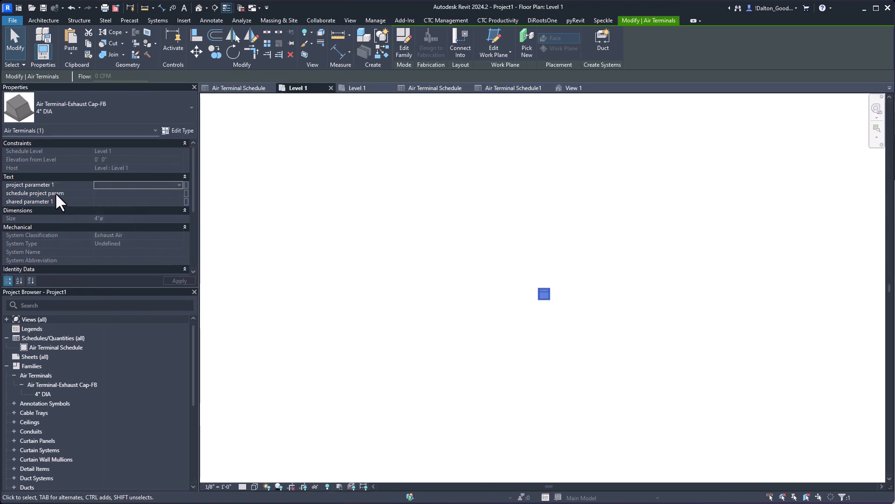
{"action": "left_click", "coordinate": [179, 131]}
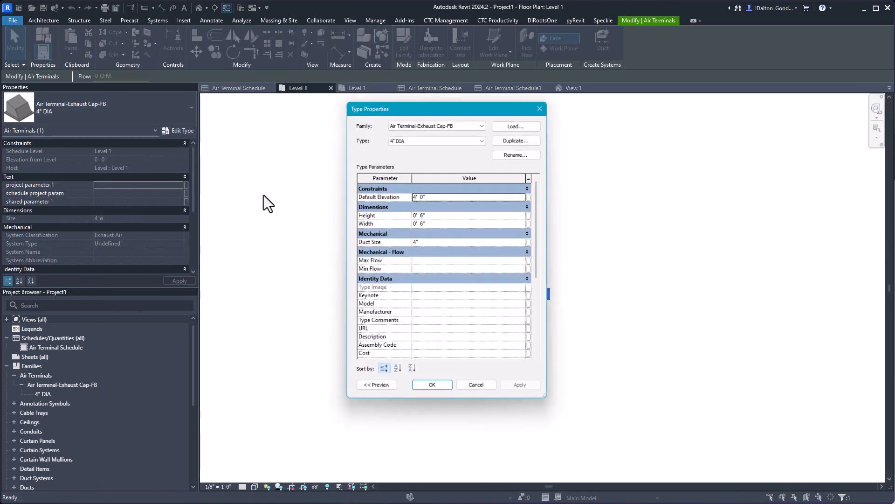
{"action": "scroll", "coordinate": [413, 261], "scroll_direction": "down", "scroll_amount": 5}
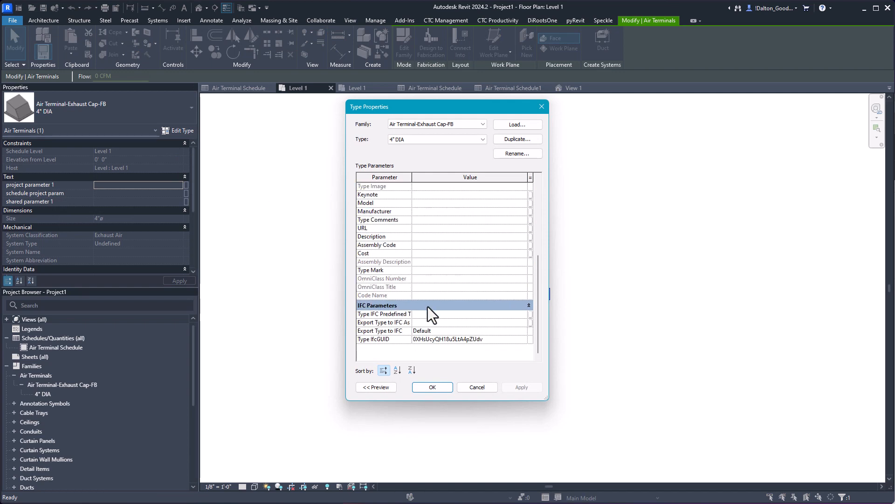
{"action": "scroll", "coordinate": [420, 289], "scroll_direction": "up", "scroll_amount": 5}
{"action": "scroll", "coordinate": [393, 305], "scroll_direction": "down", "scroll_amount": 5}
{"action": "scroll", "coordinate": [455, 284], "scroll_direction": "up", "scroll_amount": 5}
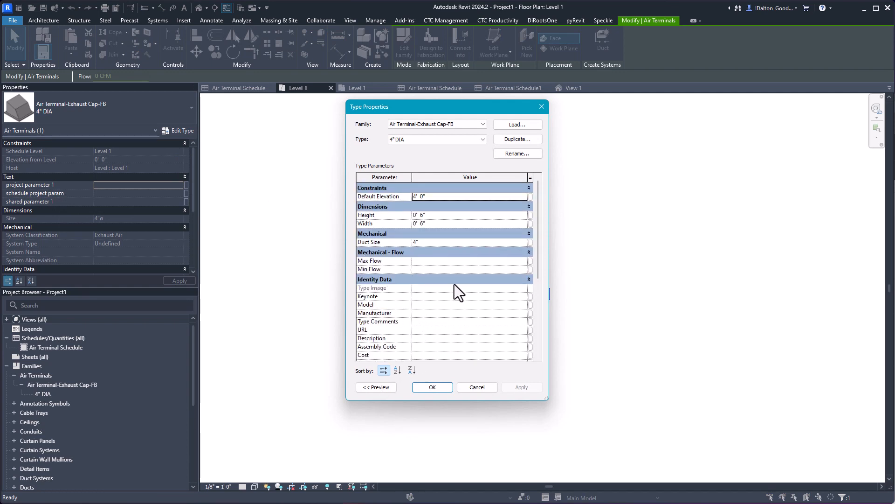
{"action": "left_click", "coordinate": [541, 106]}
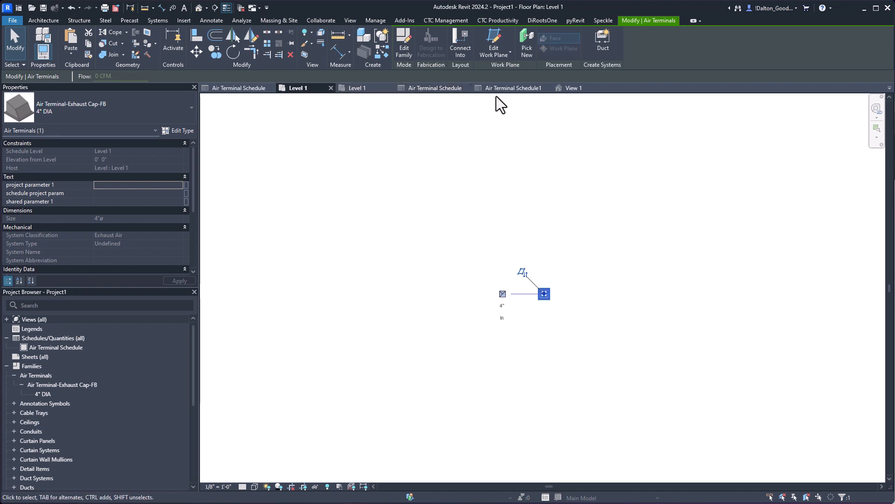
Step: Inspect shared paramter 2 and its parameter properties in the family types of the Air Terminal-Exhaust Cap-FB family
{"action": "left_click", "coordinate": [571, 88]}
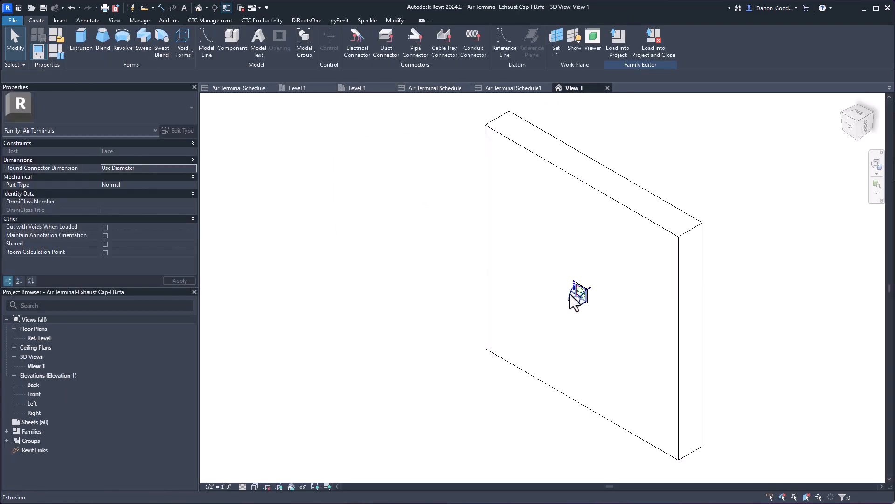
{"action": "left_click", "coordinate": [60, 49]}
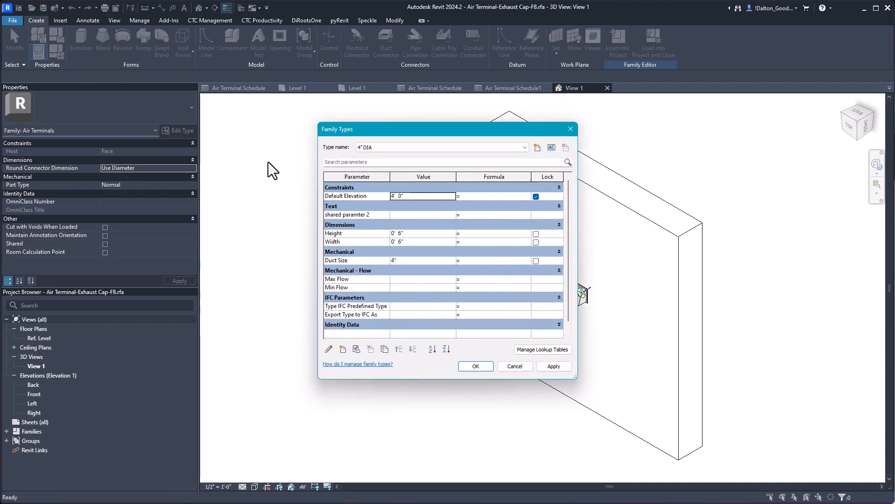
{"action": "left_click", "coordinate": [351, 215]}
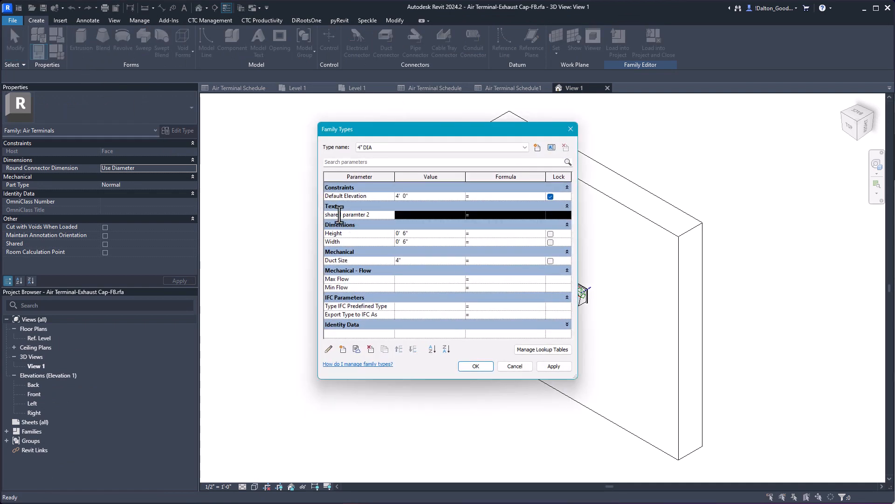
{"action": "left_click_drag", "start_coordinate": [339, 215], "coordinate": [375, 216]}
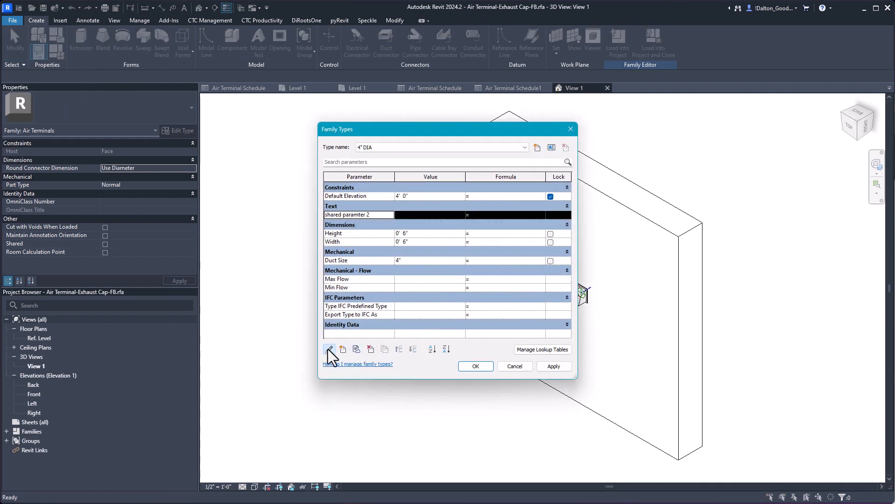
{"action": "left_click", "coordinate": [329, 348]}
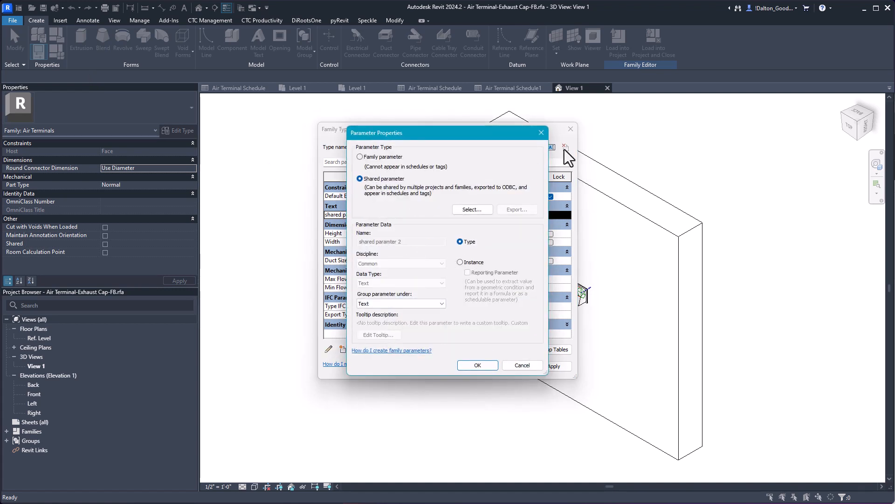
{"action": "left_click", "coordinate": [542, 132]}
{"action": "left_click", "coordinate": [571, 128]}
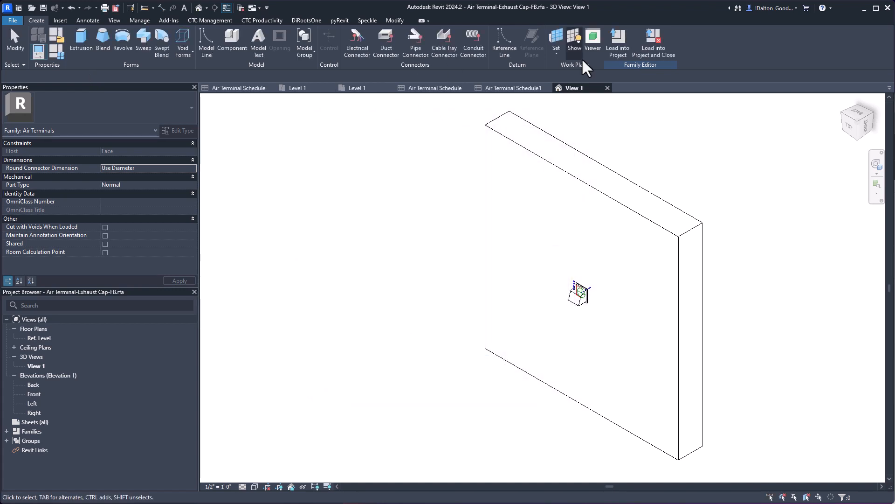
{"action": "left_click", "coordinate": [653, 46]}
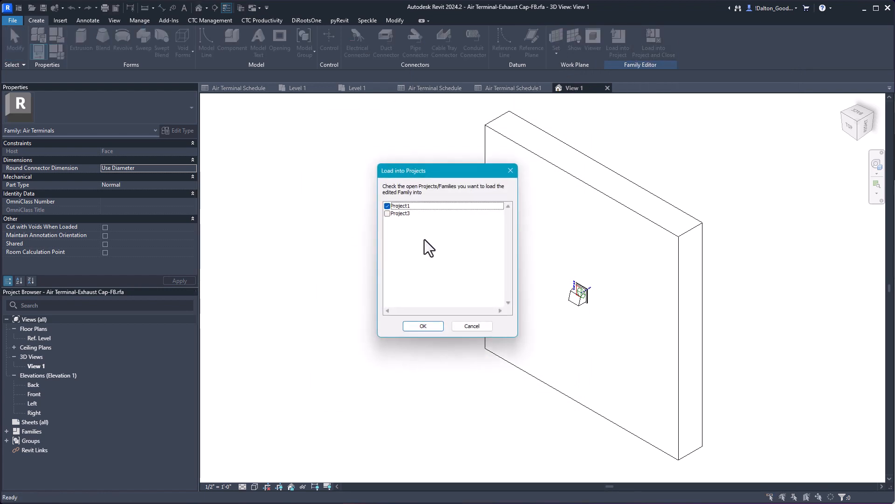
{"action": "left_click", "coordinate": [510, 171]}
{"action": "left_click", "coordinate": [285, 90]}
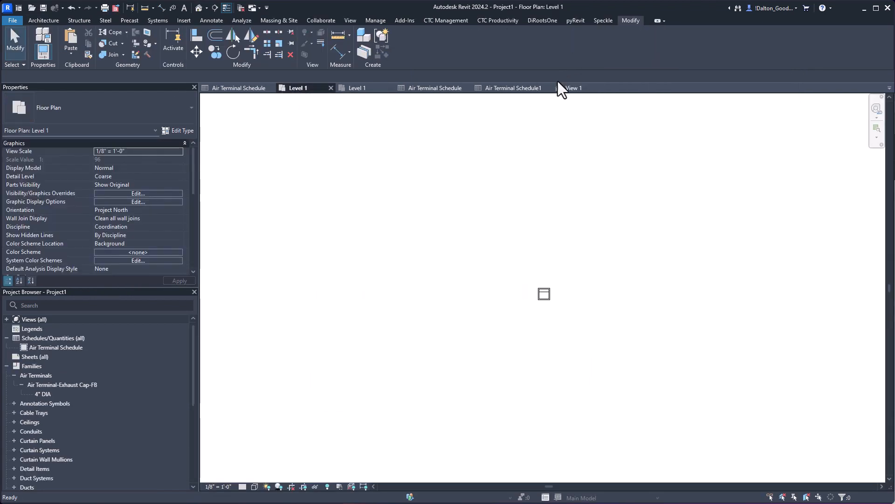
{"action": "left_click", "coordinate": [579, 88]}
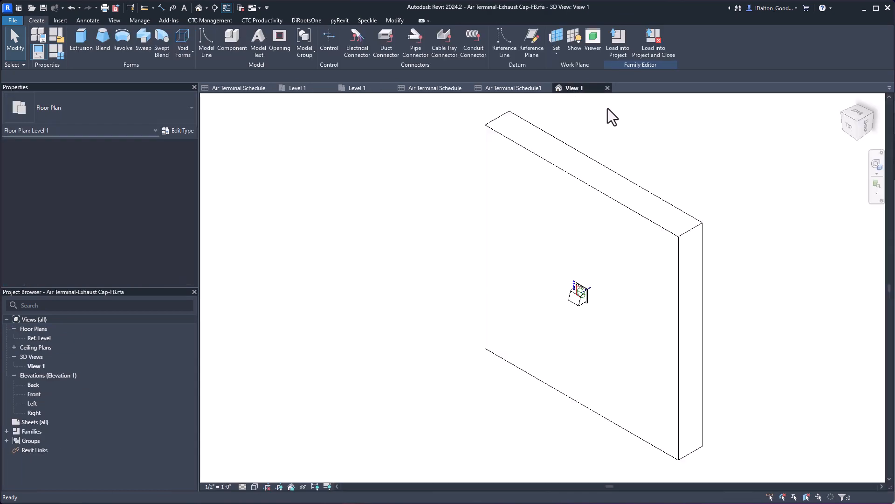
Step: Load the Air Terminal-Exhaust Cap-FB family into Project1 and close it without saving, overwriting the existing version
{"action": "left_click", "coordinate": [659, 44]}
{"action": "left_click", "coordinate": [424, 326]}
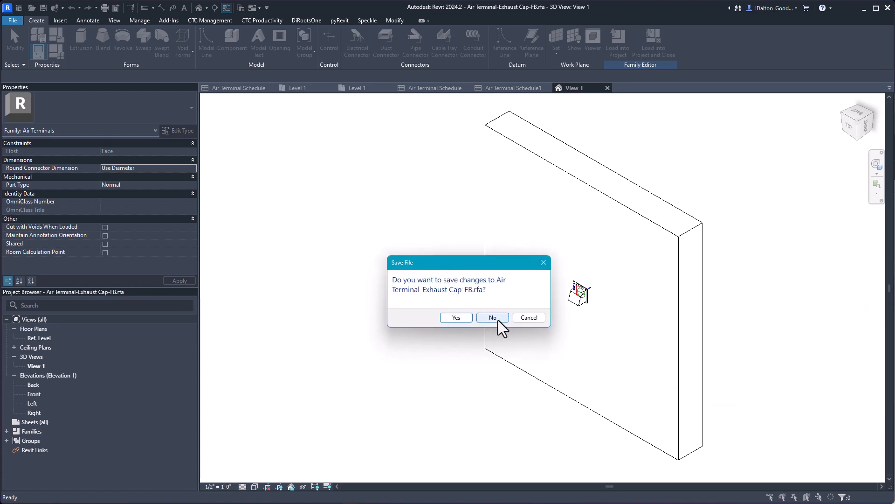
{"action": "left_click", "coordinate": [498, 317]}
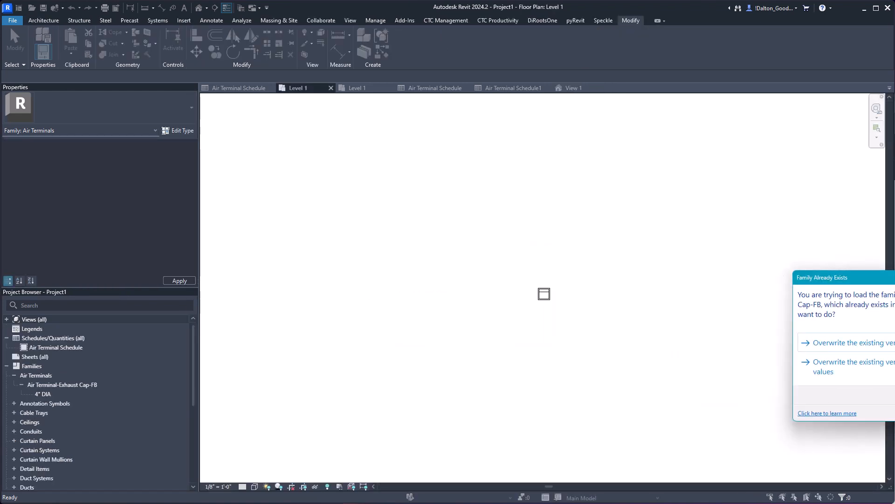
{"action": "left_click", "coordinate": [532, 280]}
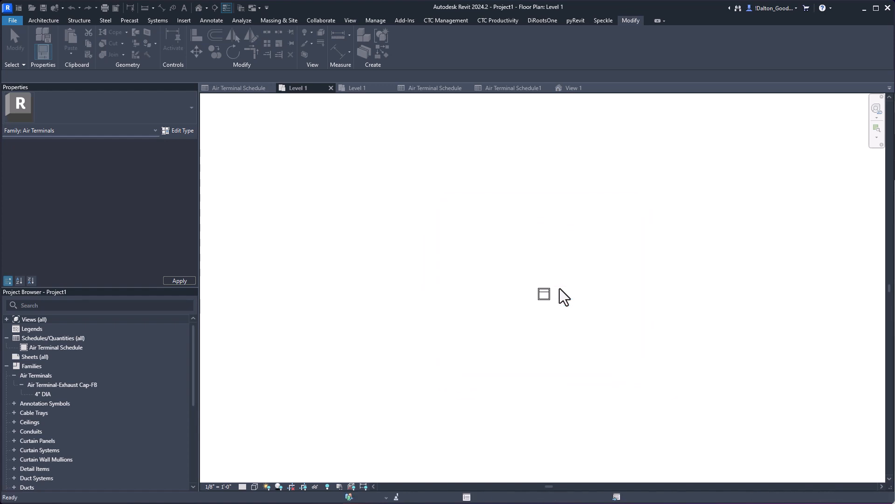
Step: Set the type parameter shared paramter 2 to 2 for the air terminal in the Level 1 floor plan
{"action": "left_click", "coordinate": [543, 296]}
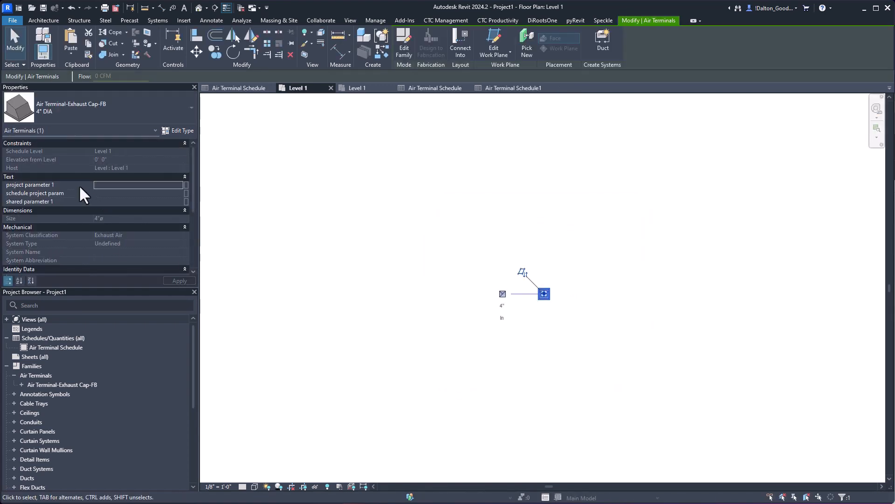
{"action": "left_click", "coordinate": [175, 134]}
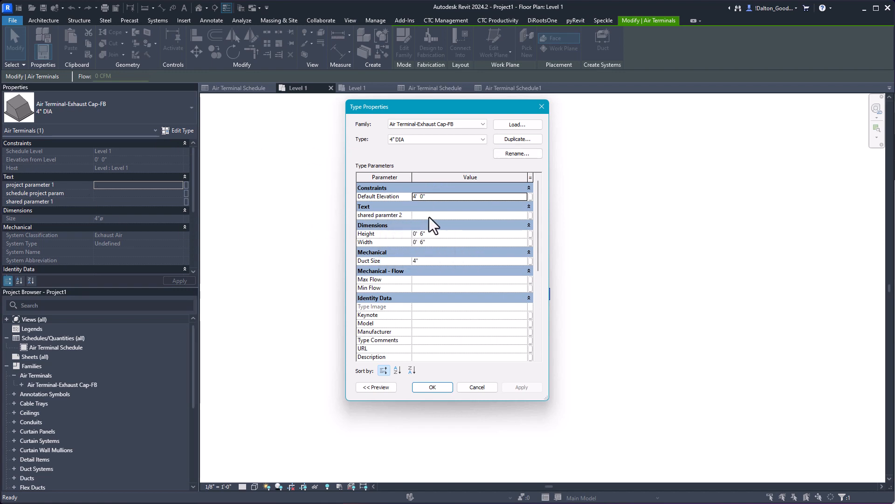
{"action": "left_click", "coordinate": [446, 216]}
{"action": "type", "text": "2"}
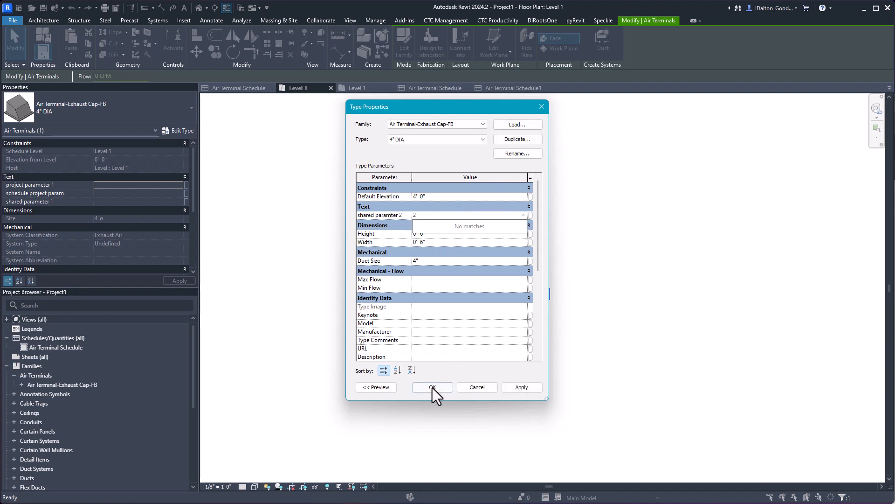
{"action": "left_click", "coordinate": [441, 385]}
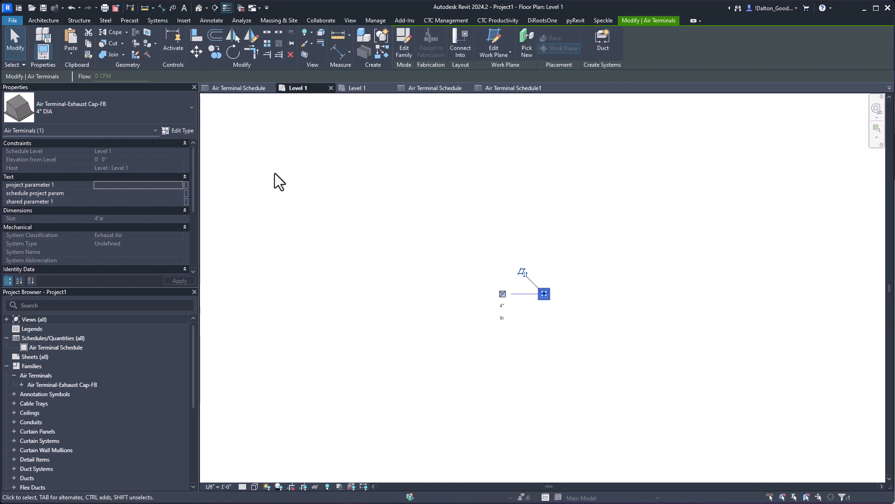
Step: Change the shared paramter 2 value to 3 in Project1's Air Terminal Schedule, applying it to the type
{"action": "left_click", "coordinate": [254, 87]}
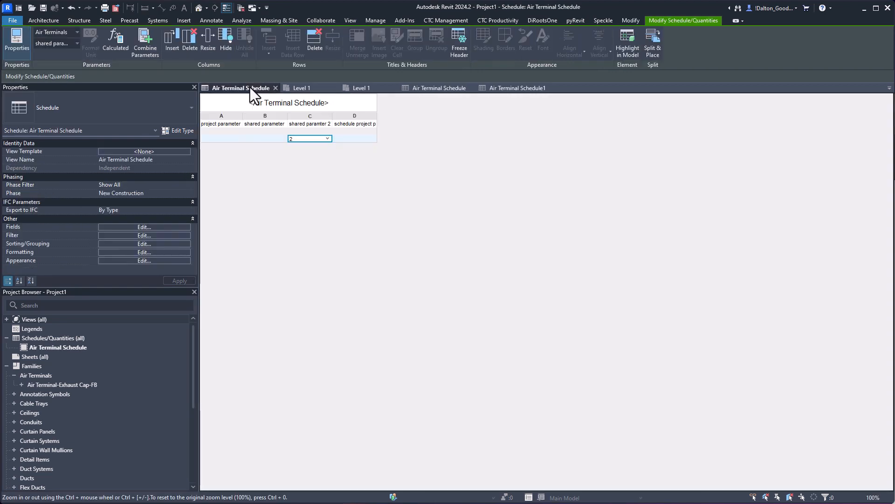
{"action": "left_click", "coordinate": [326, 139]}
{"action": "left_click", "coordinate": [308, 139]}
{"action": "left_click", "coordinate": [319, 203]}
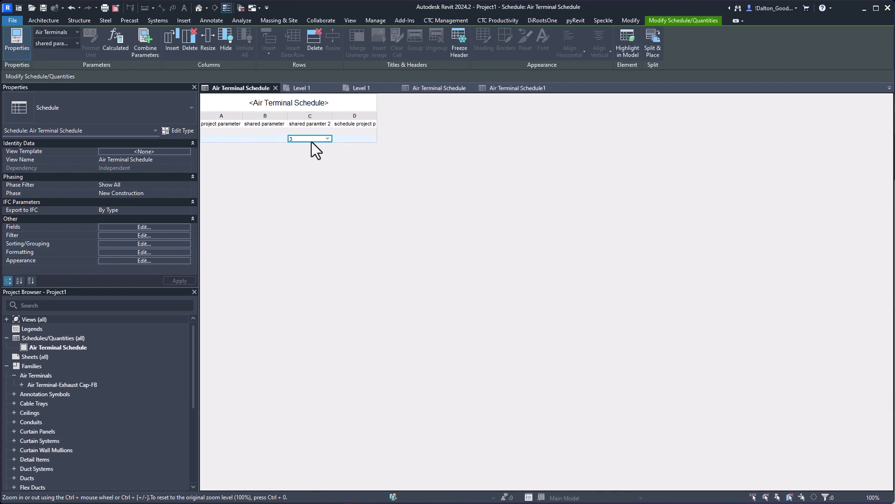
Step: Enter 2 in the schedule project param column of the Air Terminal Schedule
{"action": "left_click", "coordinate": [350, 139]}
{"action": "type", "text": "2"}
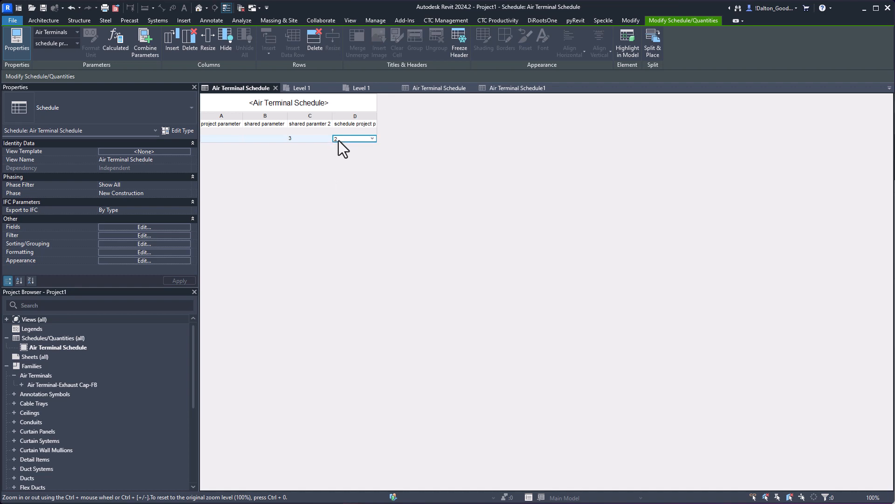
{"action": "left_click", "coordinate": [257, 139]}
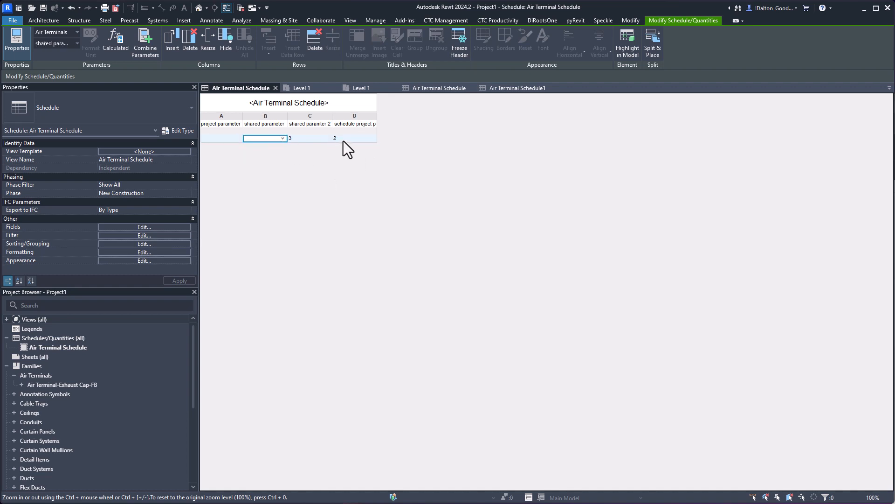
{"action": "left_click", "coordinate": [309, 139]}
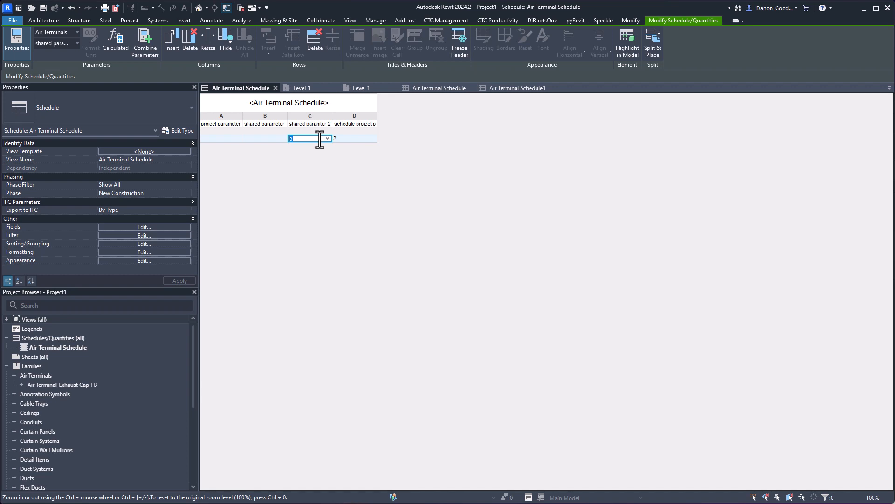
Step: Compare the parameter columns of Air Terminal Schedule and Air Terminal Schedule1 in Project3
{"action": "left_click", "coordinate": [444, 89]}
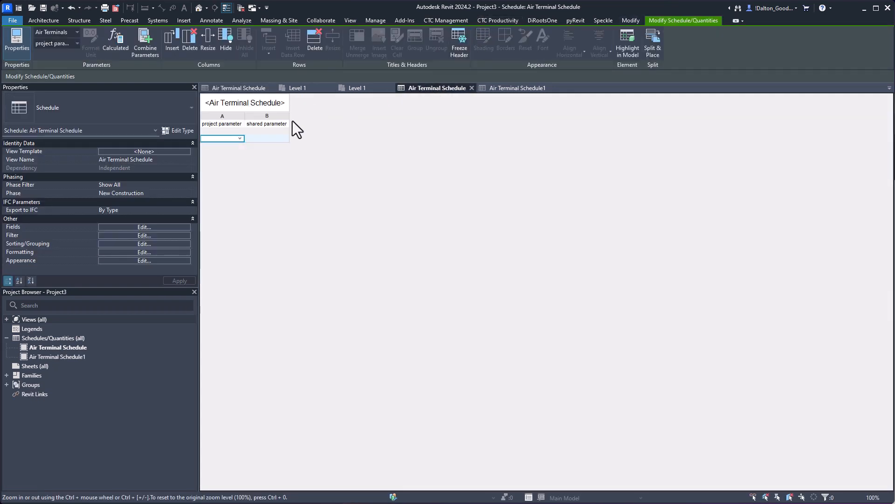
{"action": "left_click", "coordinate": [260, 139]}
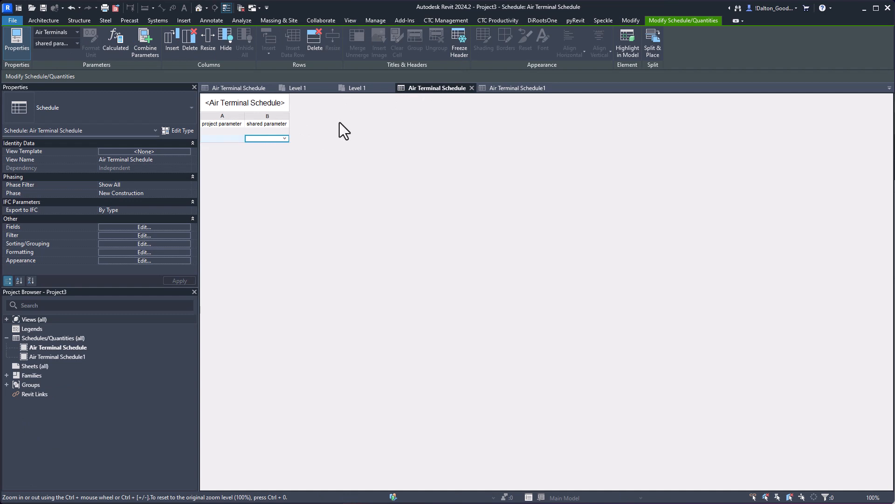
{"action": "left_click", "coordinate": [527, 88]}
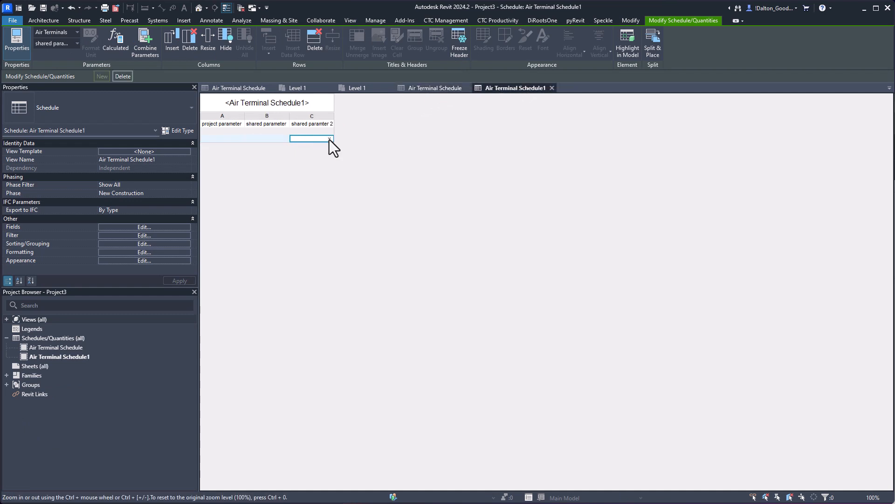
Step: Inspect the parameter properties of the scheduled field shared paramter 2 in Air Terminal Schedule1, including its category assignment
{"action": "left_click", "coordinate": [146, 225]}
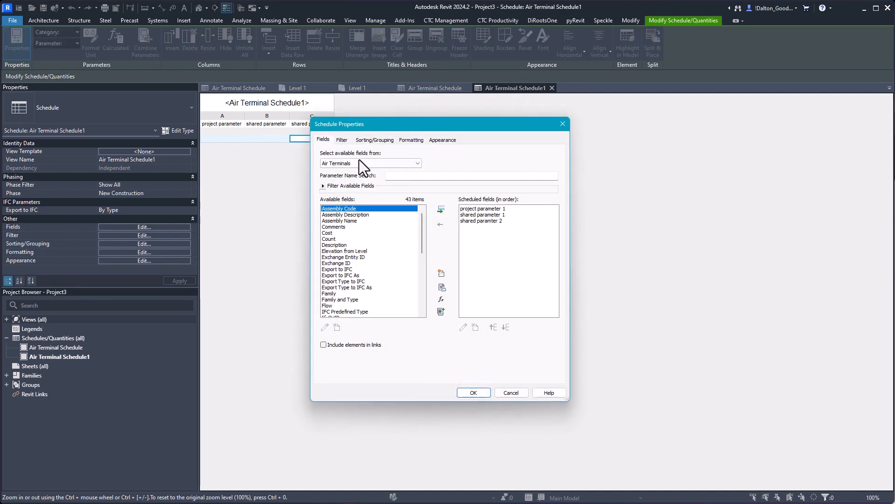
{"action": "left_click", "coordinate": [483, 220]}
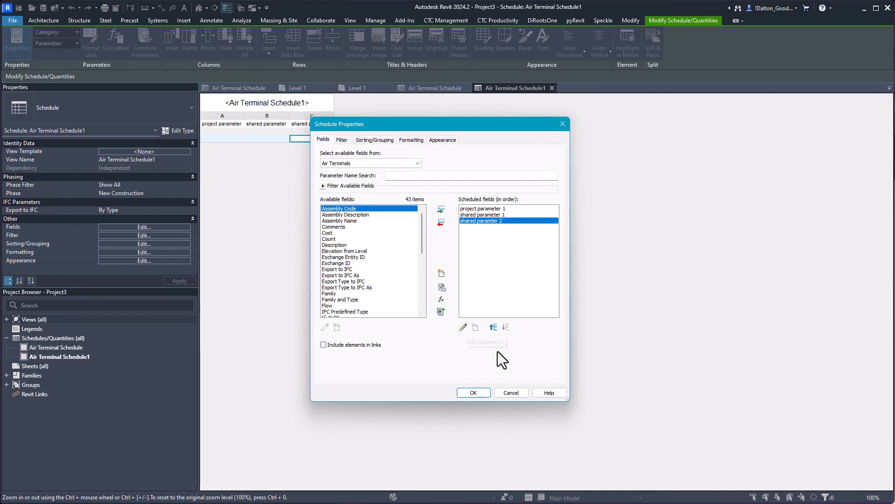
{"action": "left_click", "coordinate": [463, 325]}
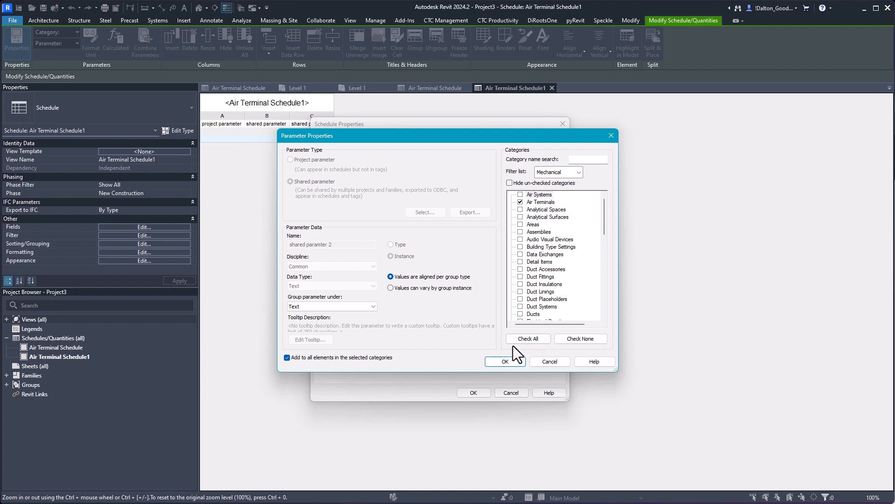
{"action": "left_click", "coordinate": [505, 362]}
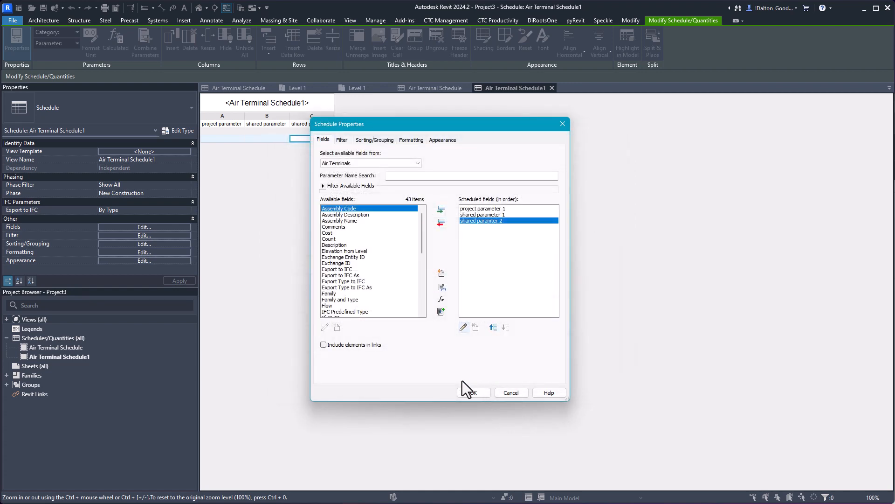
{"action": "left_click", "coordinate": [469, 390]}
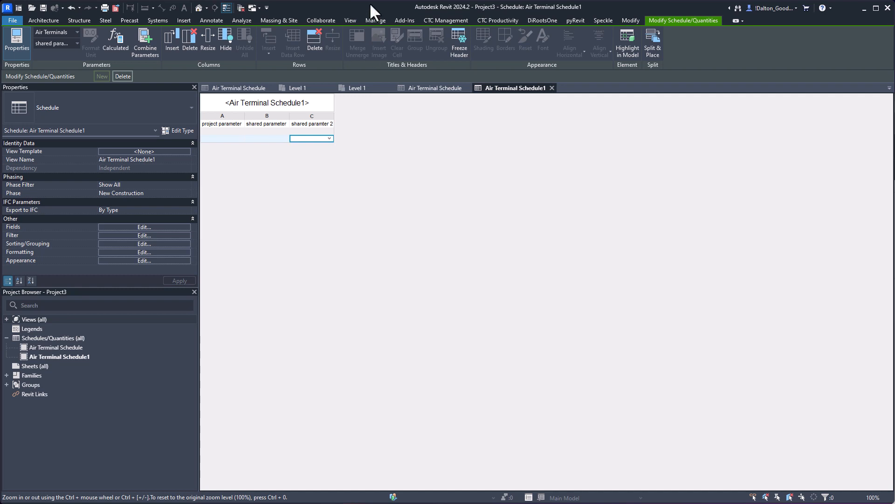
Step: Compare the categories offered for a new shared parameter in Project Parameters as Instance and as Type, without creating the parameter
{"action": "left_click", "coordinate": [375, 20]}
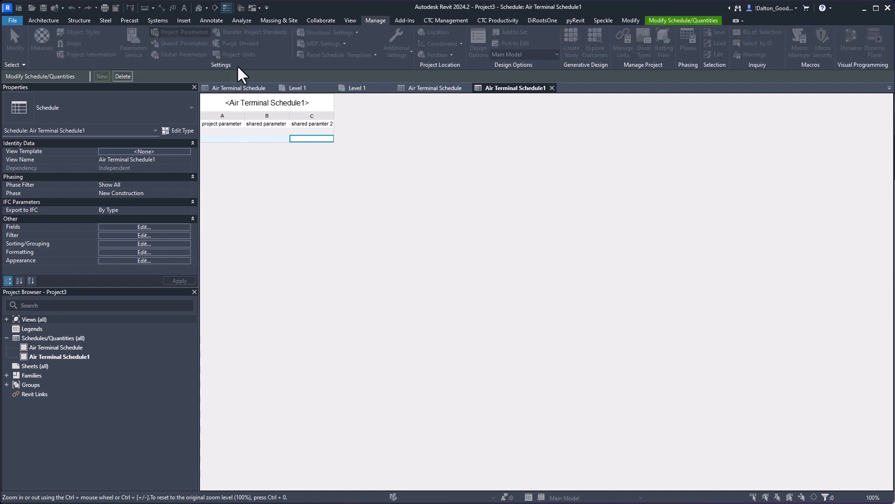
{"action": "left_click", "coordinate": [325, 304]}
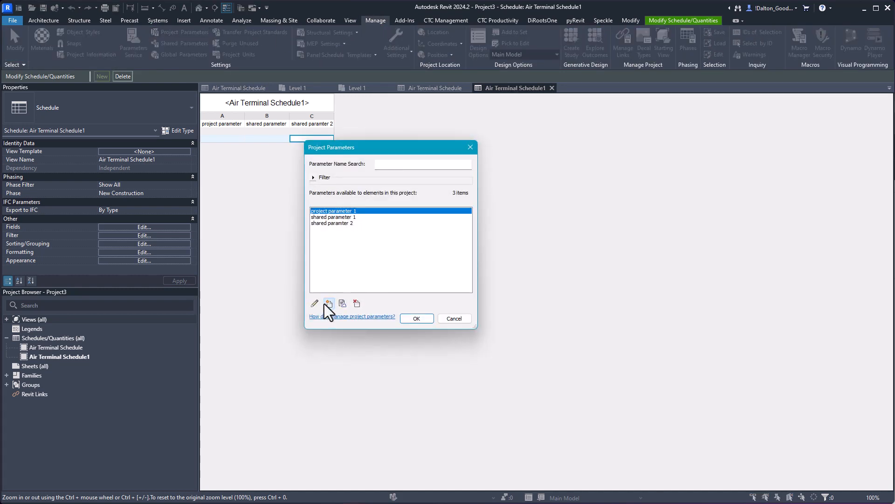
{"action": "left_click", "coordinate": [298, 182]}
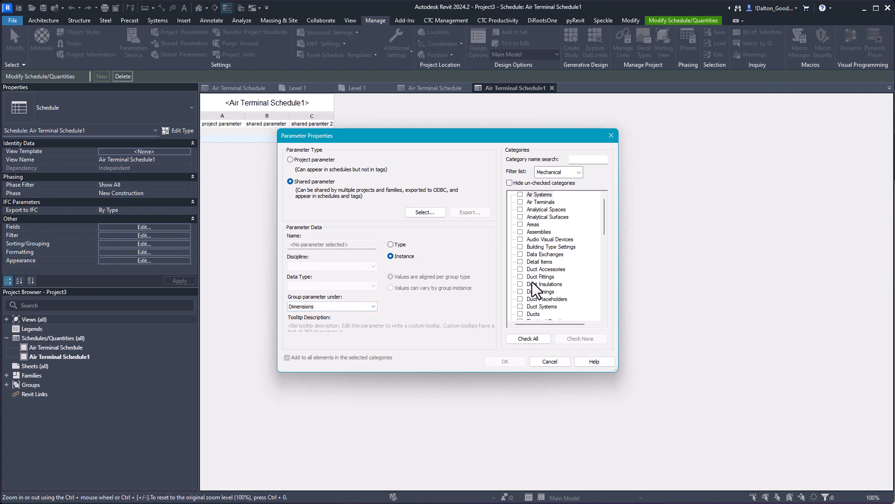
{"action": "scroll", "coordinate": [528, 232], "scroll_direction": "down", "scroll_amount": 4}
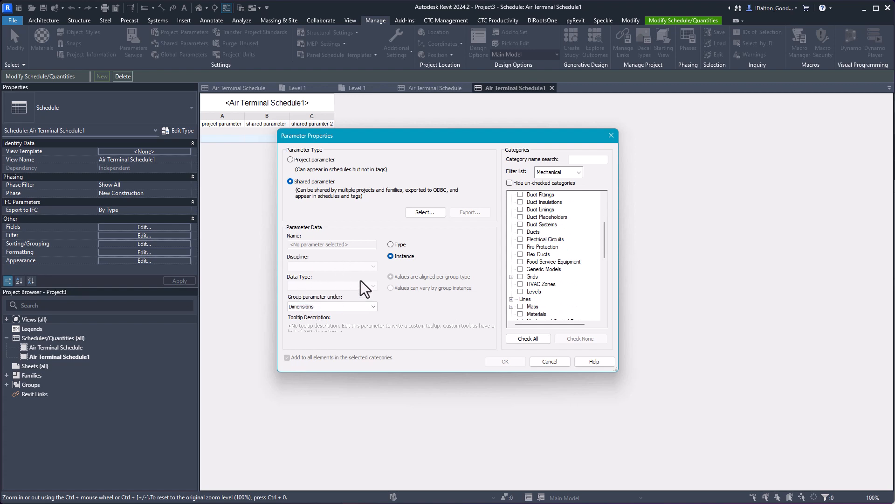
{"action": "left_click", "coordinate": [390, 244]}
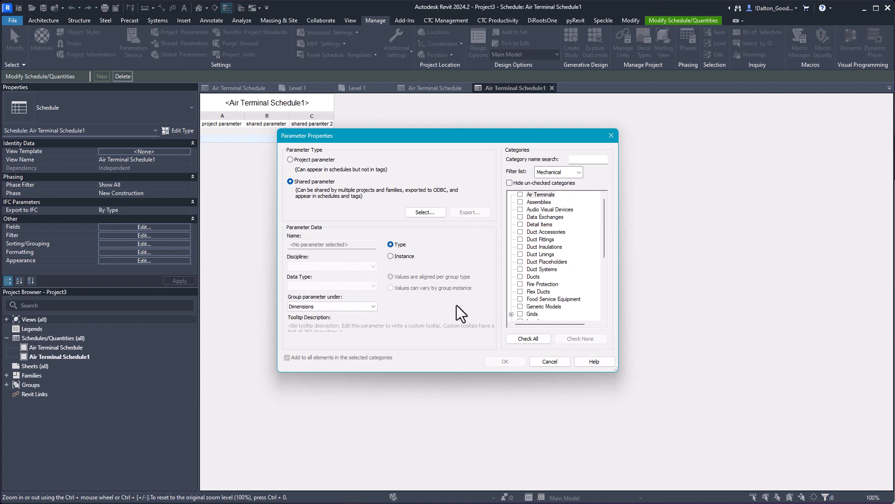
{"action": "left_click", "coordinate": [611, 137]}
{"action": "left_click", "coordinate": [483, 148]}
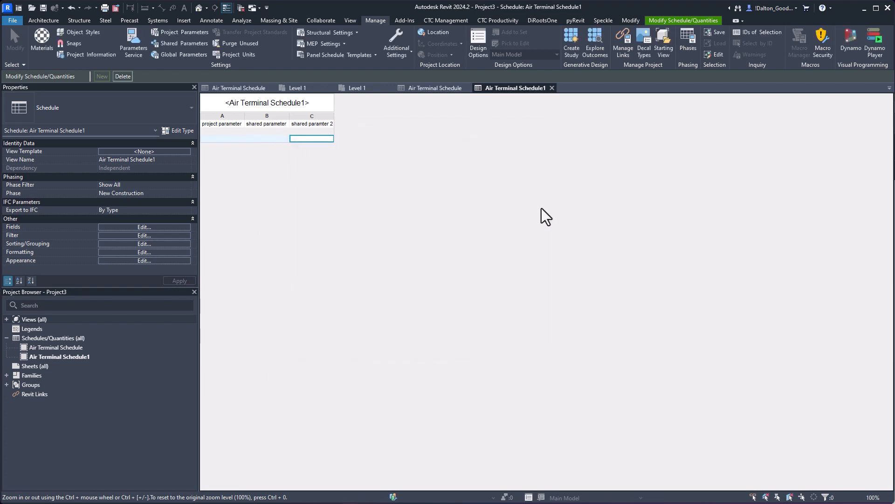